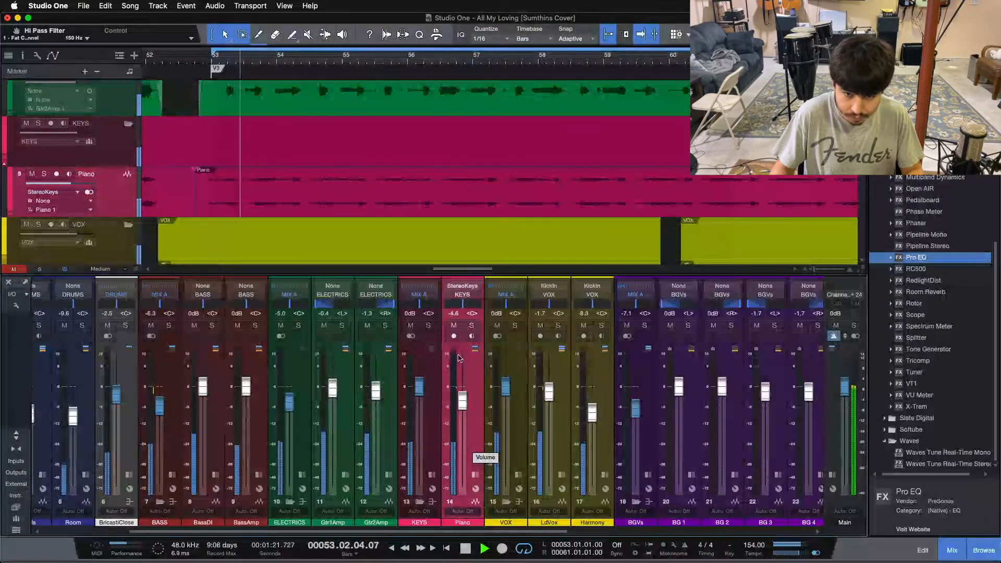
Solo the Piano channel, play back a passage and expand the channel's inserts in the mixer.
left_click(472, 326)
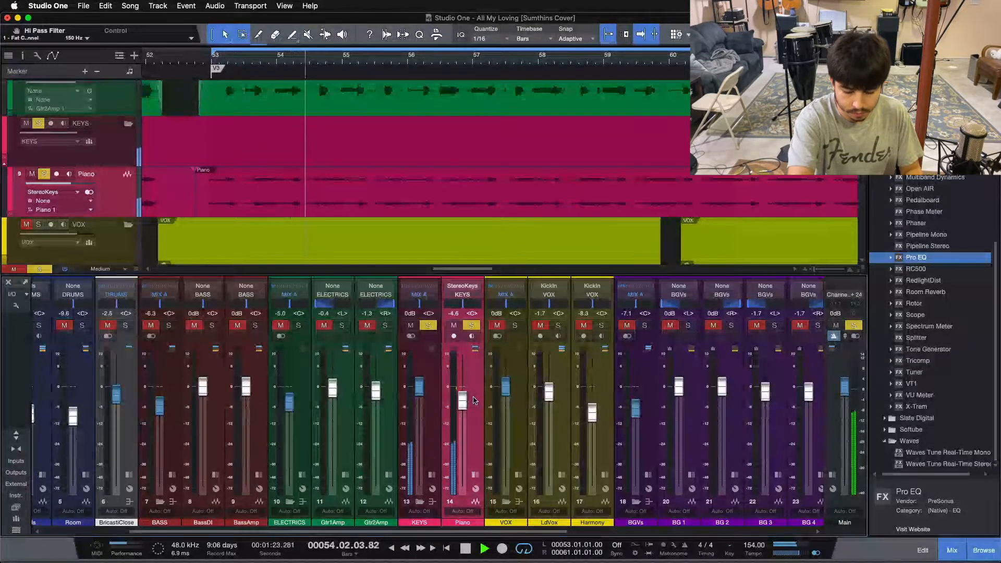
key("space")
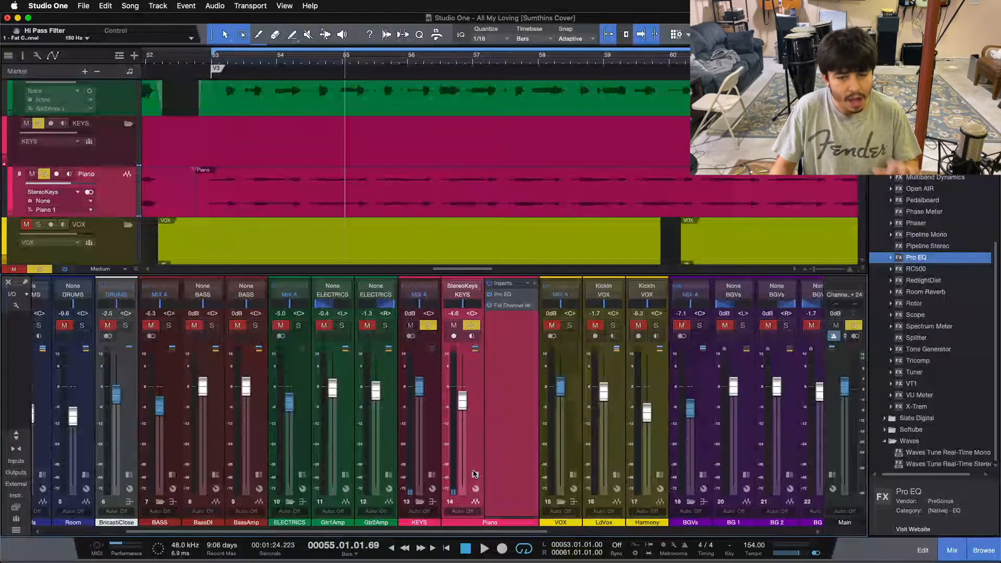
left_click(475, 475)
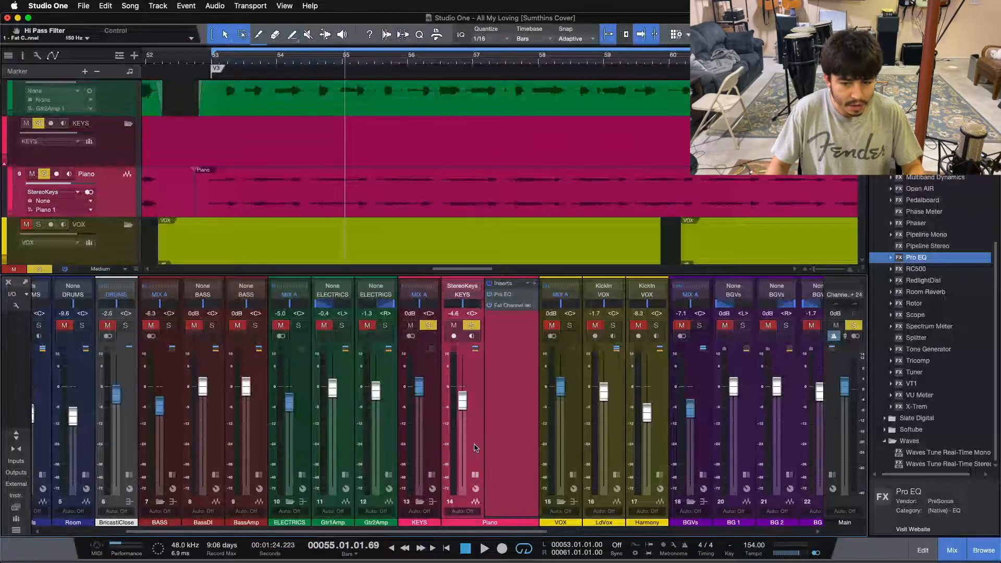
left_click(349, 436)
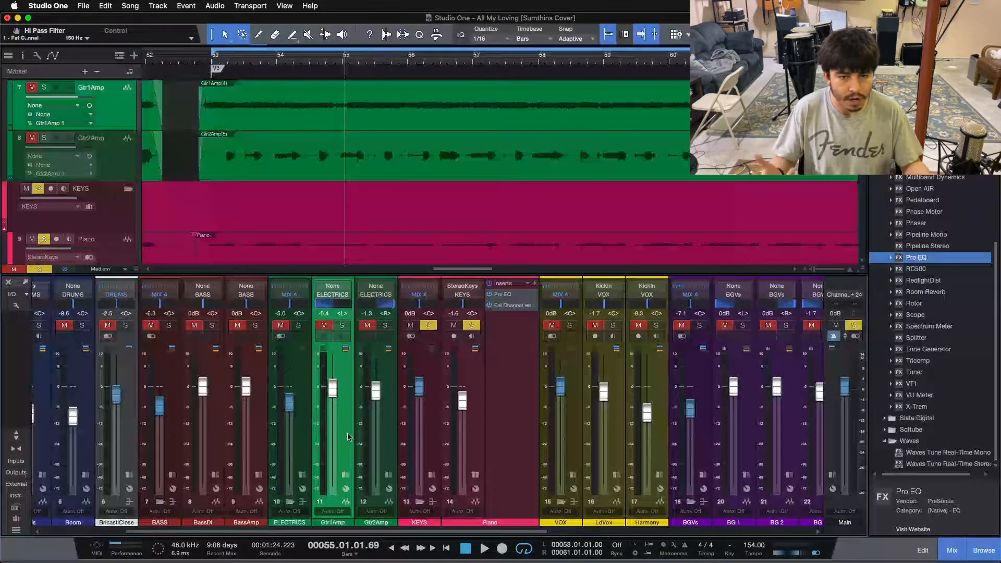
left_click(374, 438)
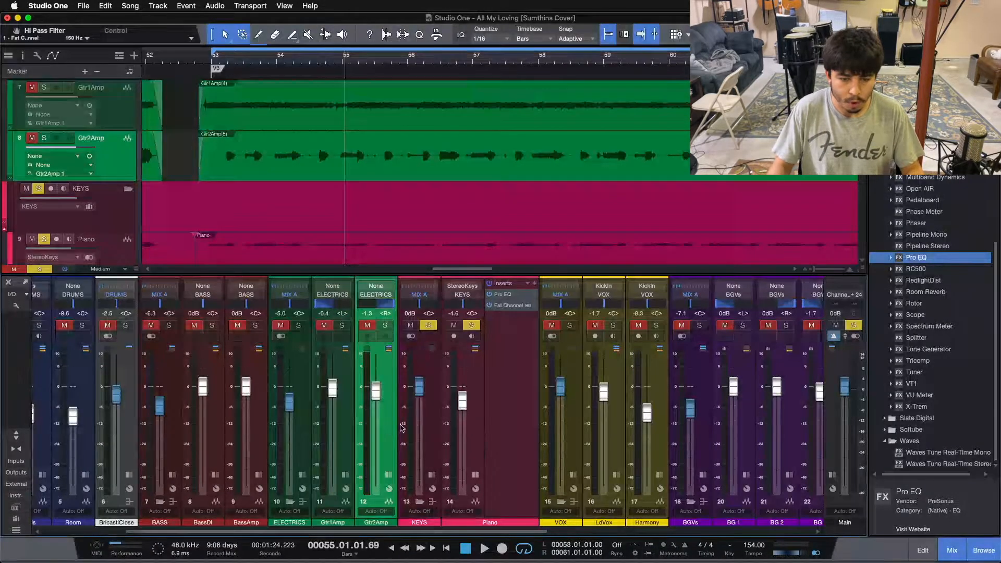
left_click(432, 418)
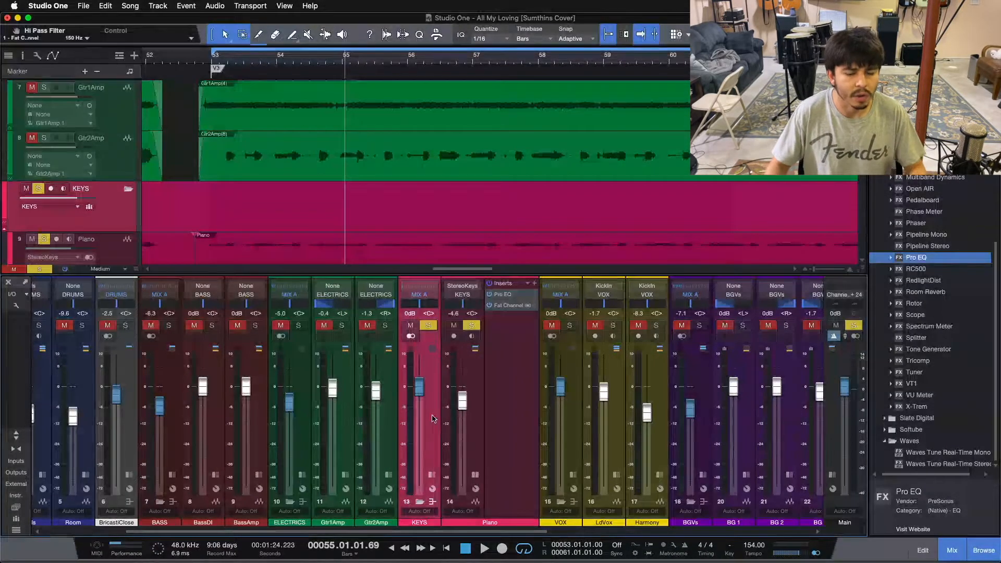
scroll(328, 208, "up", 1)
key("space")
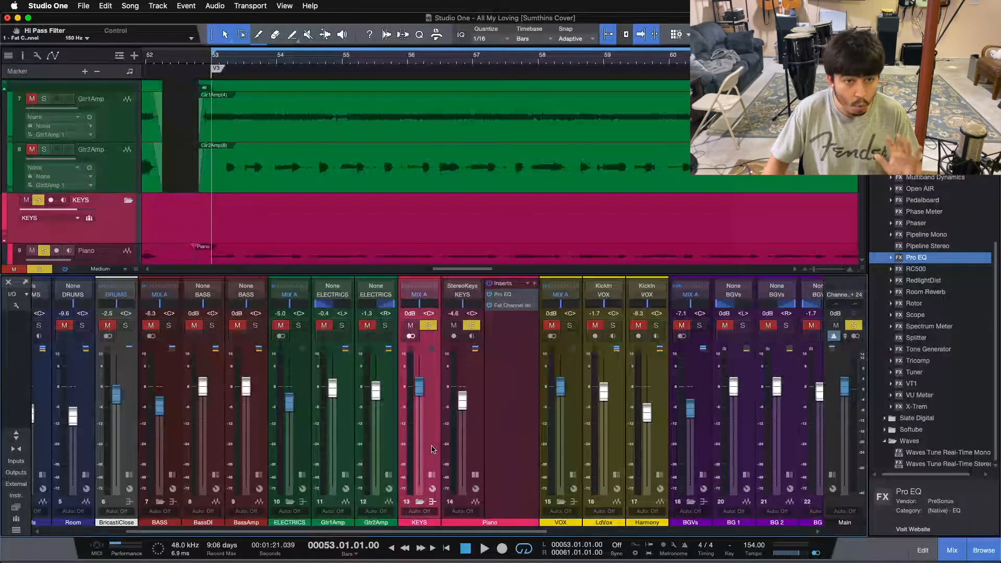
Open the Fat Channel insert on the Piano channel and reposition its window clear of the Piano fader.
left_click(508, 386)
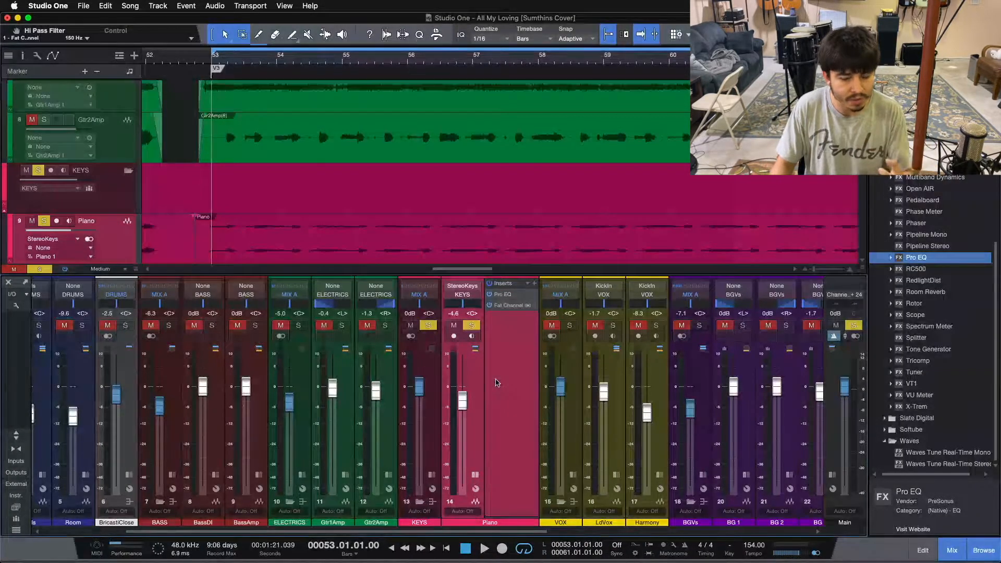
left_click(505, 307)
left_click_drag(455, 277, 718, 356)
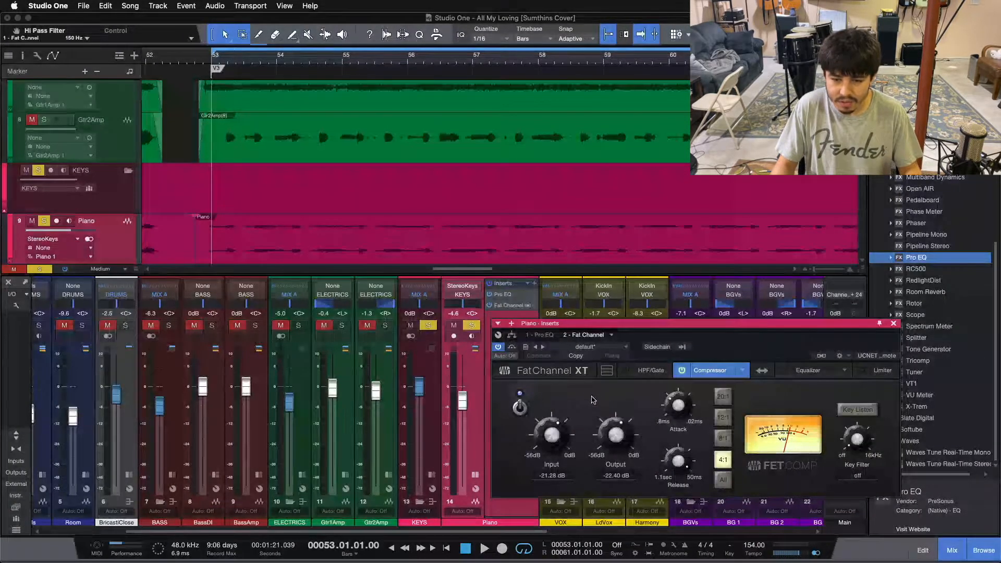
left_click(684, 404)
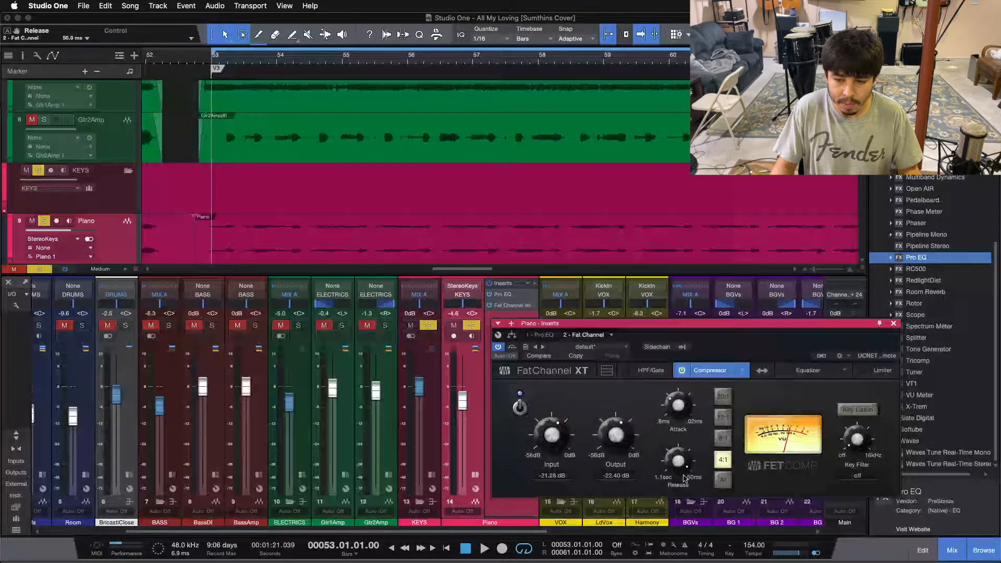
left_click_drag(729, 355, 728, 354)
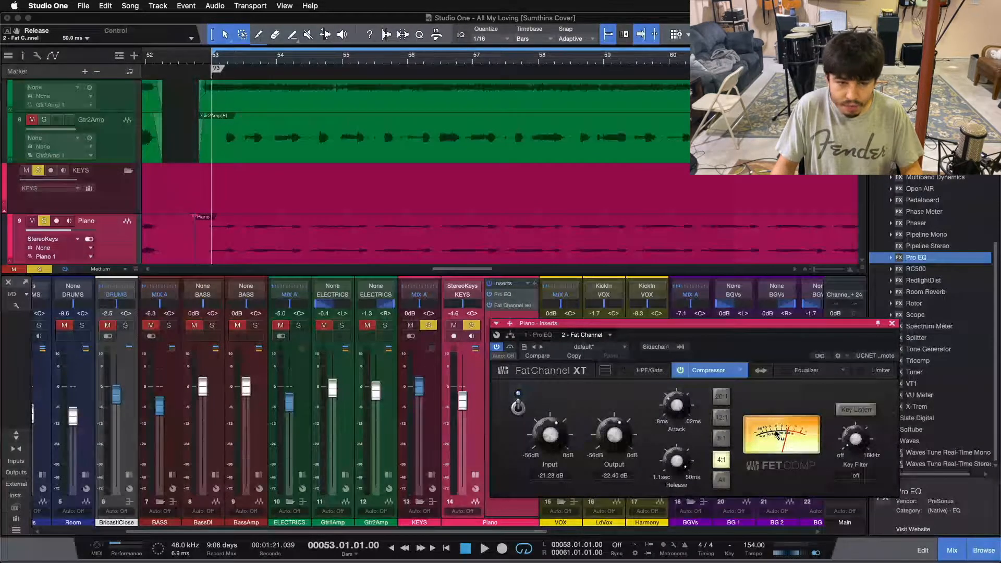
left_click_drag(738, 353, 736, 348)
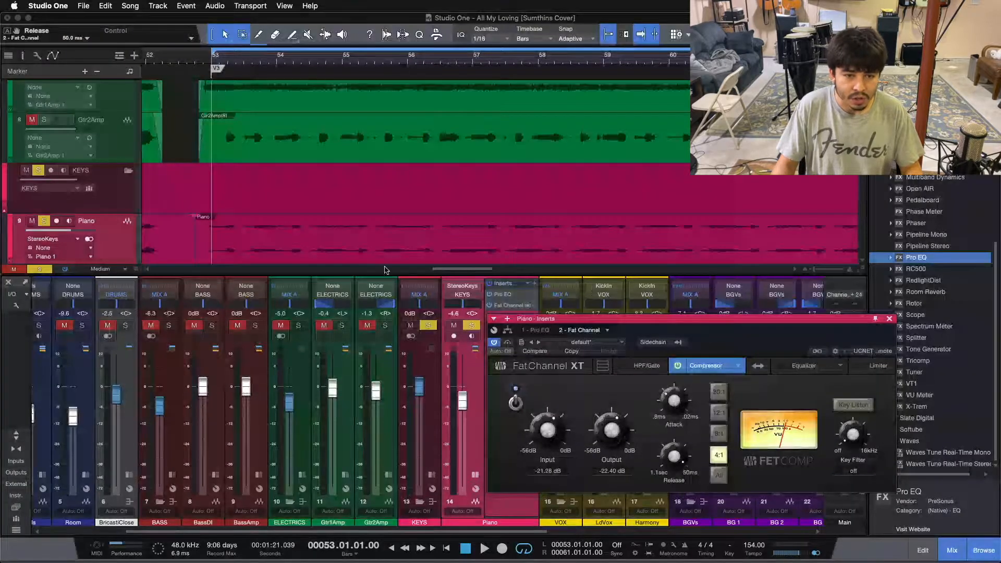
Set the track height in the arrangement to Large.
scroll(433, 201, "down", 1)
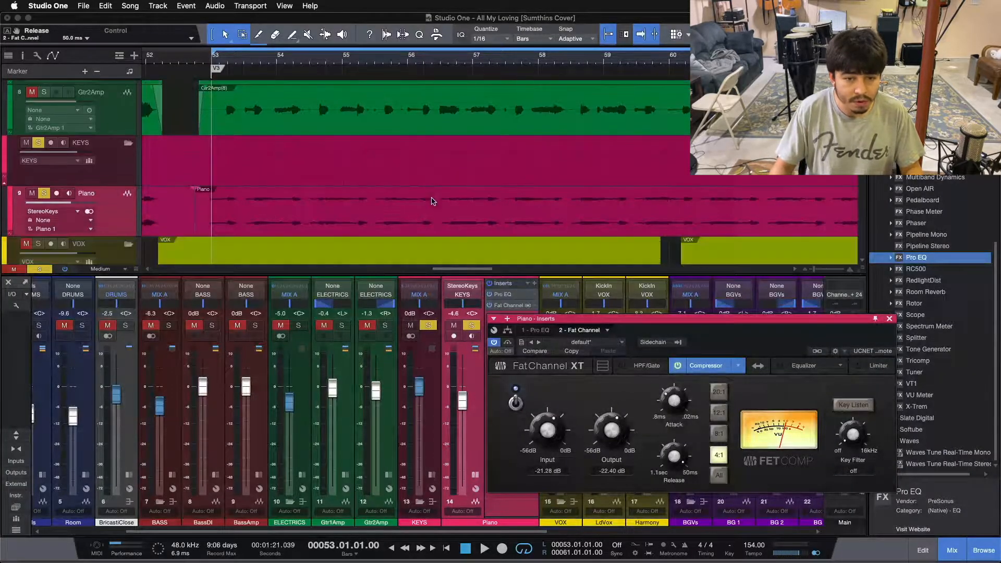
left_click(111, 269)
left_click(107, 348)
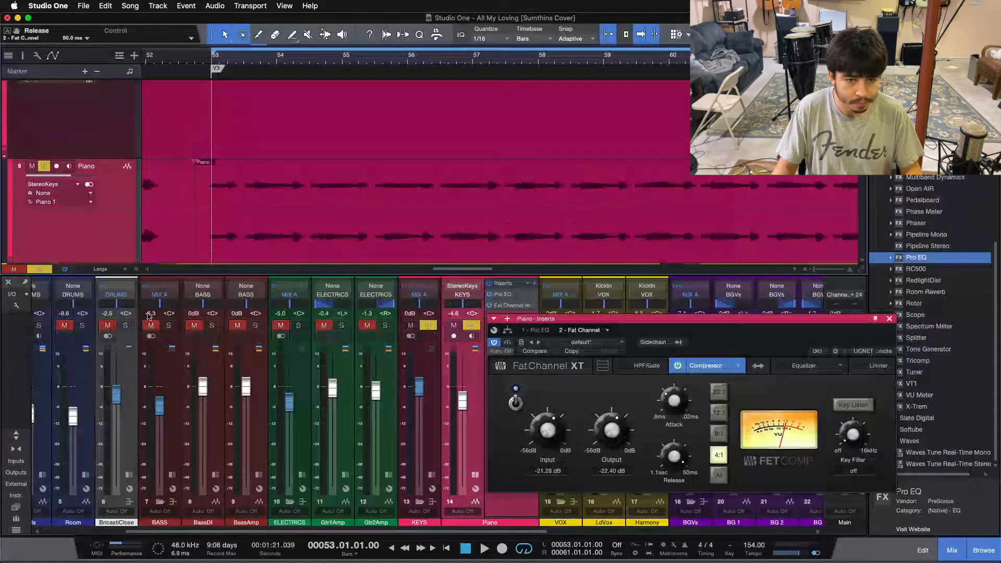
Mark ranges over the Piano waveform between bars 53 and 60 to examine the peaks of the individual hits.
left_click_drag(228, 172, 372, 178)
left_click_drag(485, 176, 693, 188)
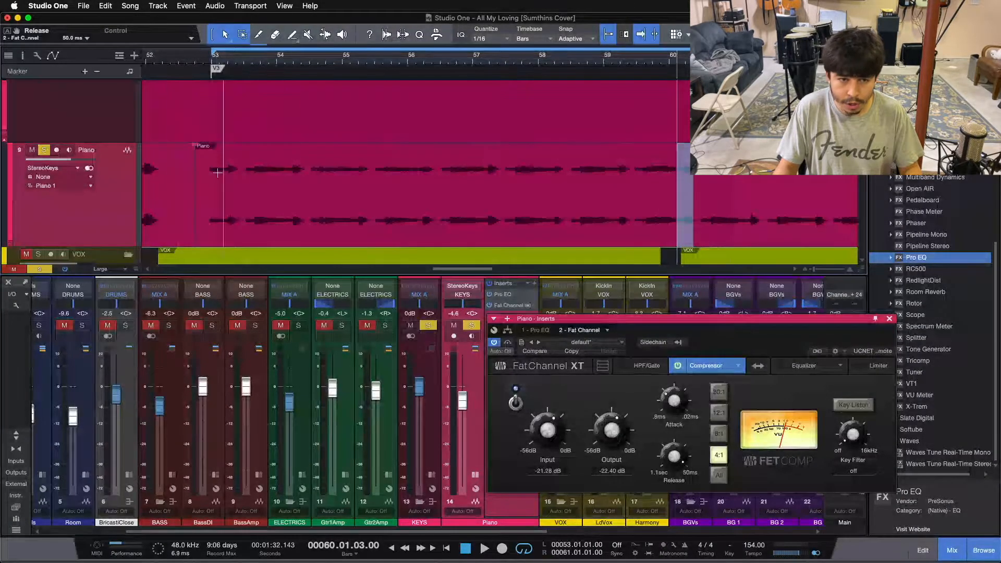
left_click_drag(224, 179, 242, 189)
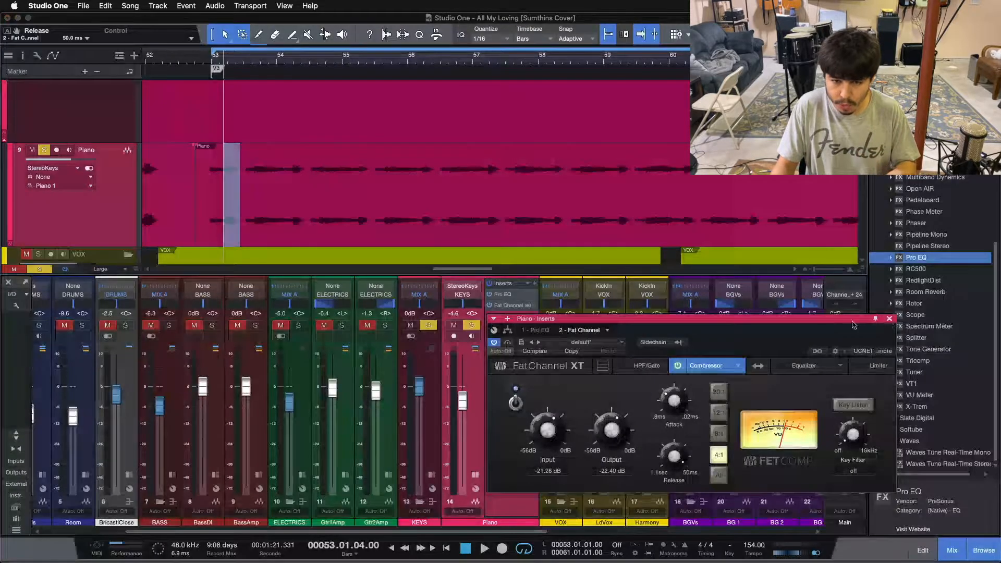
Bypass the Fat Channel on the Piano channel and listen to the soloed piano without compression.
left_click(889, 319)
left_click(489, 307)
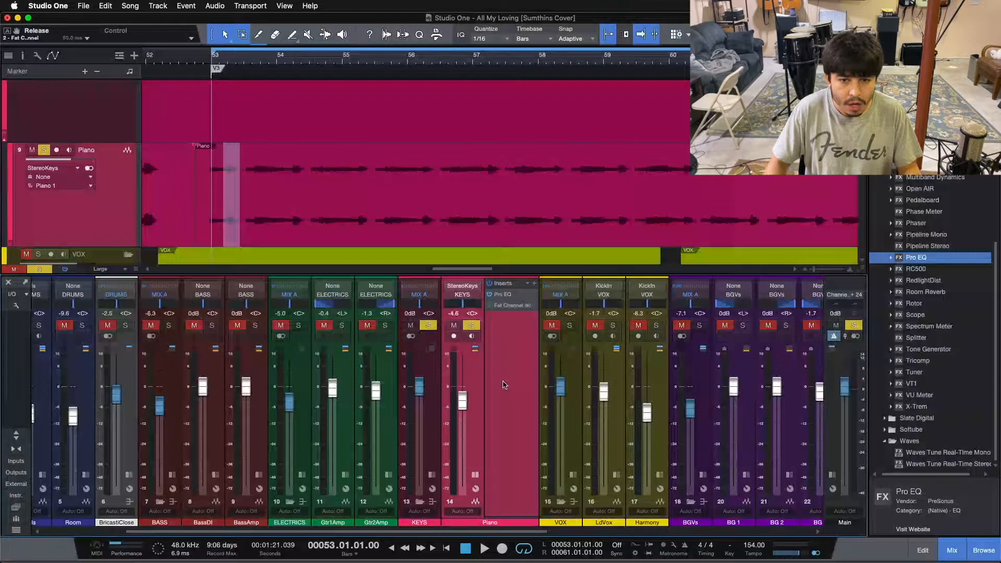
key("space")
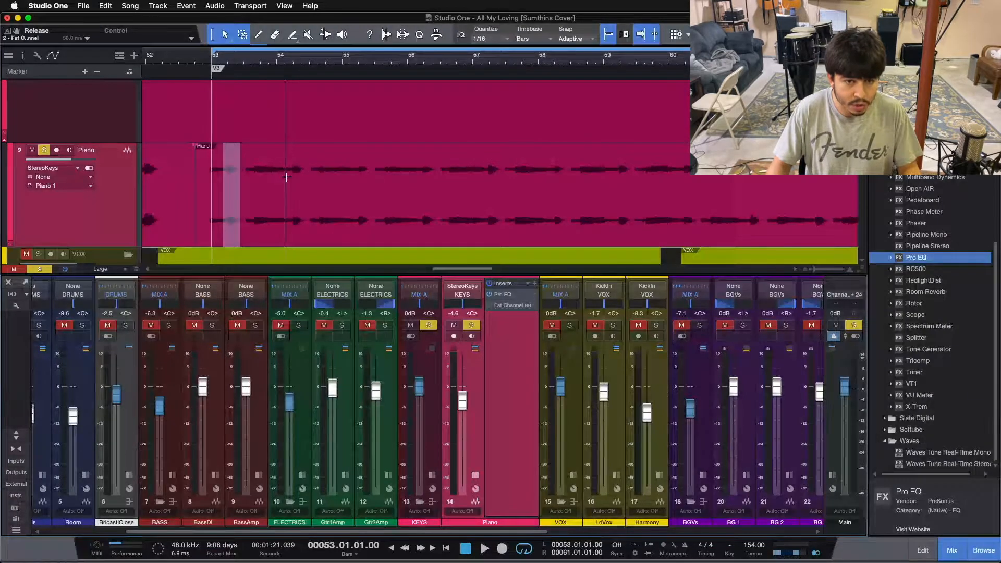
key("space")
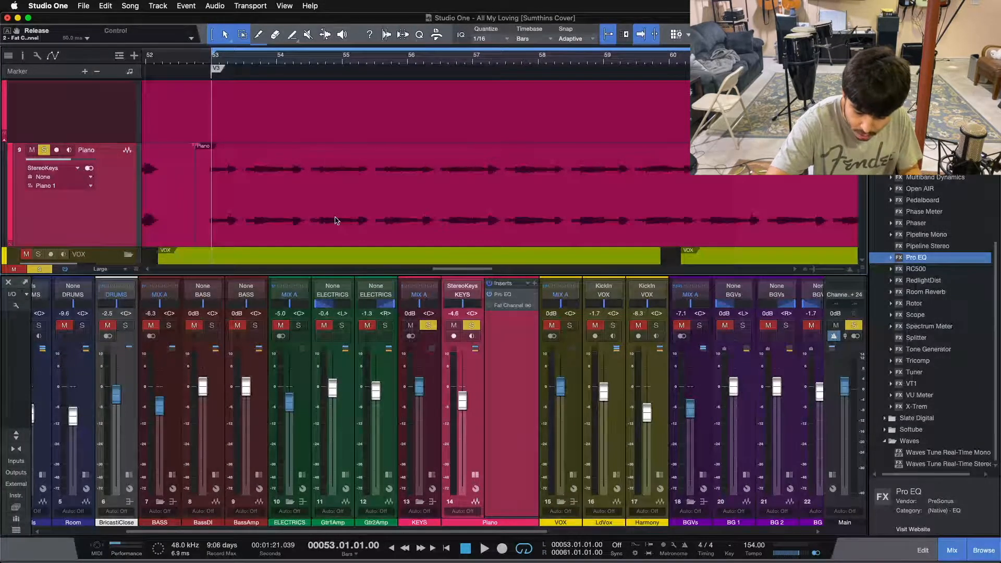
key("space")
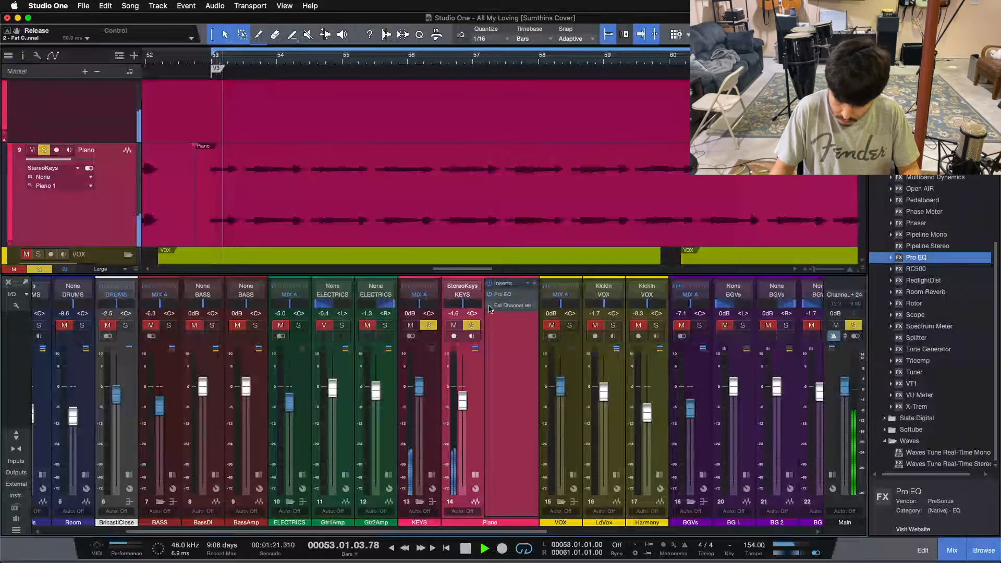
key("space")
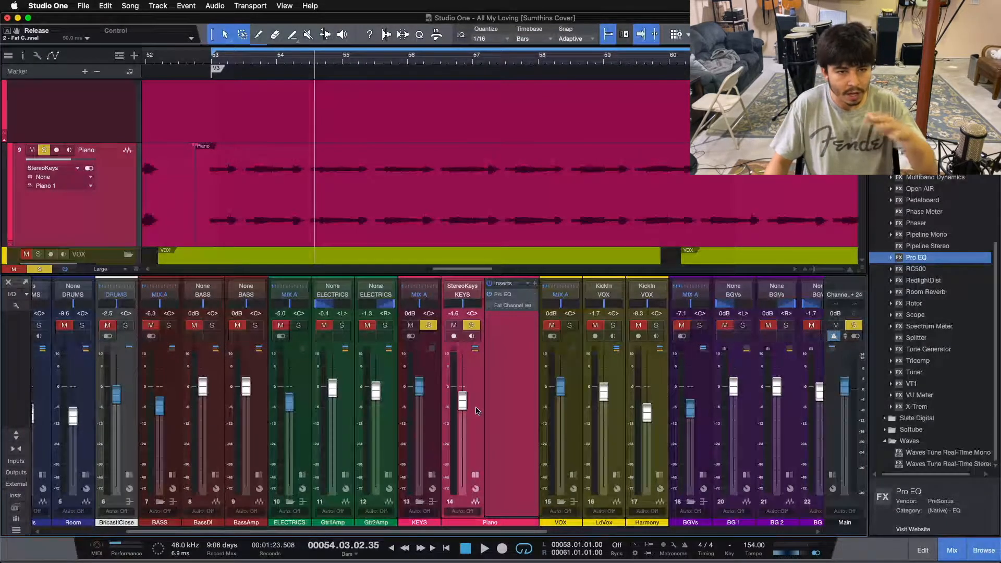
Reopen the Piano's Fat Channel and compare the soloed piano with the compressor active and bypassed during playback.
left_click(498, 305)
left_click_drag(657, 295, 577, 352)
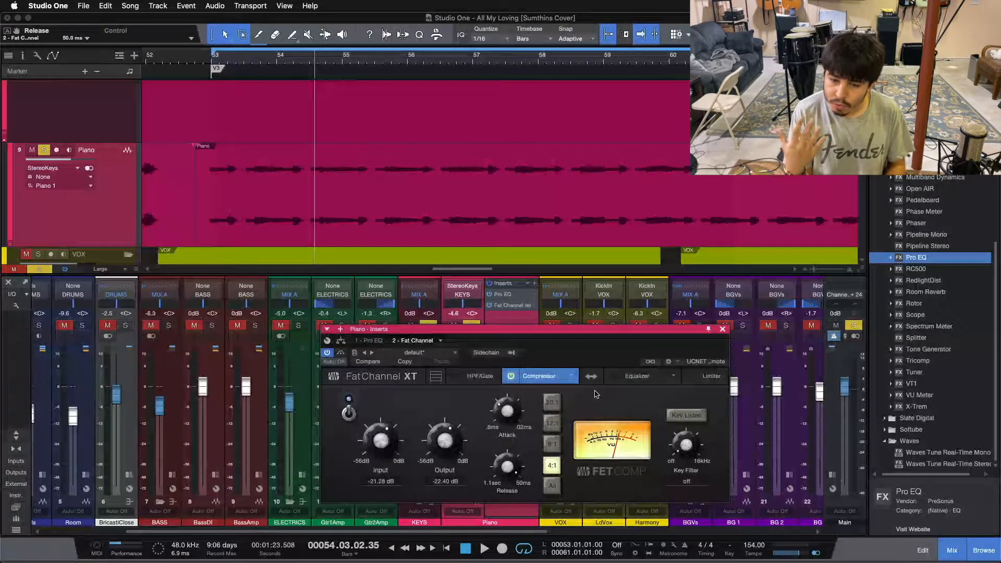
key("KP_1")
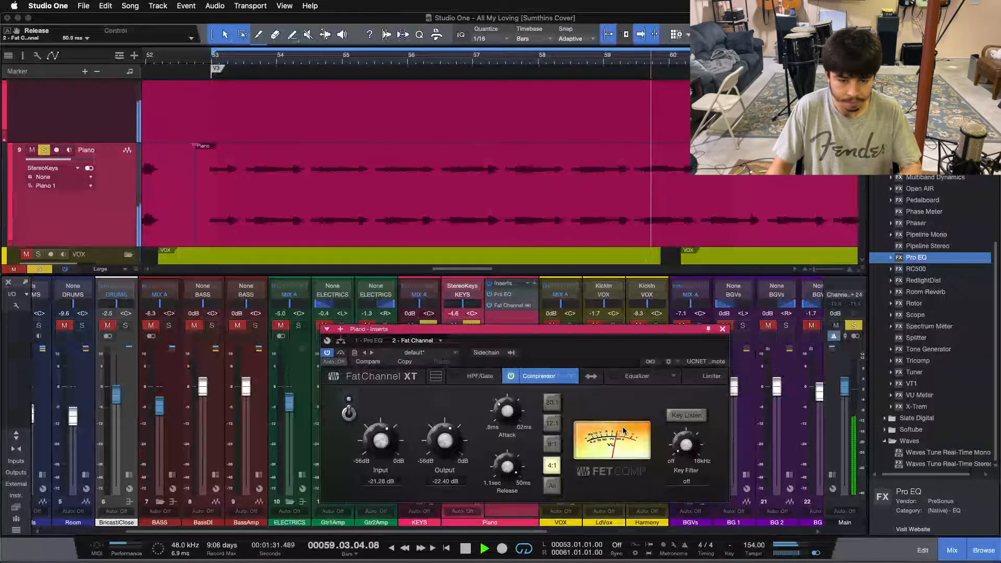
left_click(327, 353)
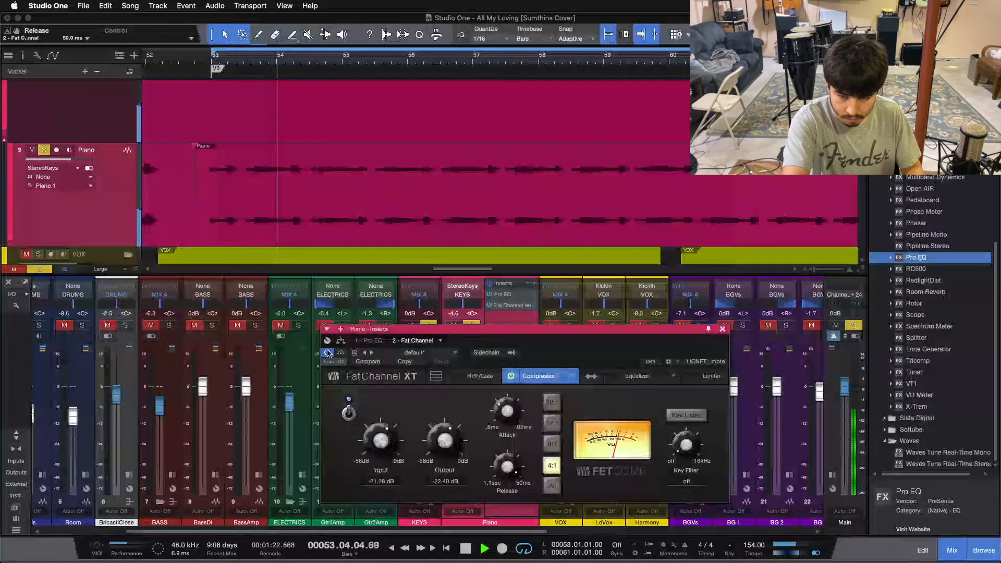
key("space")
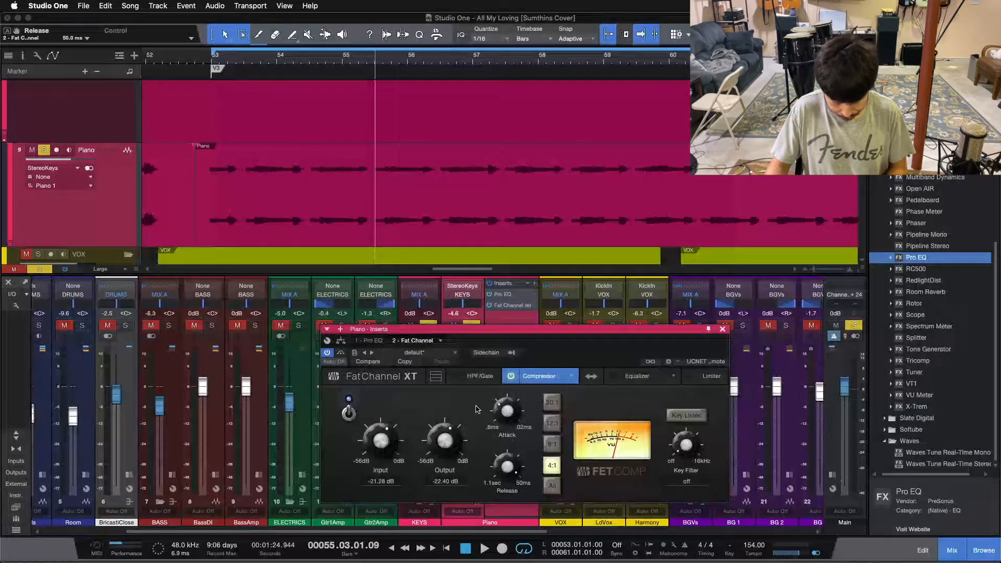
Try the FET compressor's attack at 0.58 ms and at 0.02 ms on the Piano channel.
mouse_move(572, 346)
left_mouse_down()
mouse_move(625, 329)
mouse_move(570, 344)
left_mouse_up()
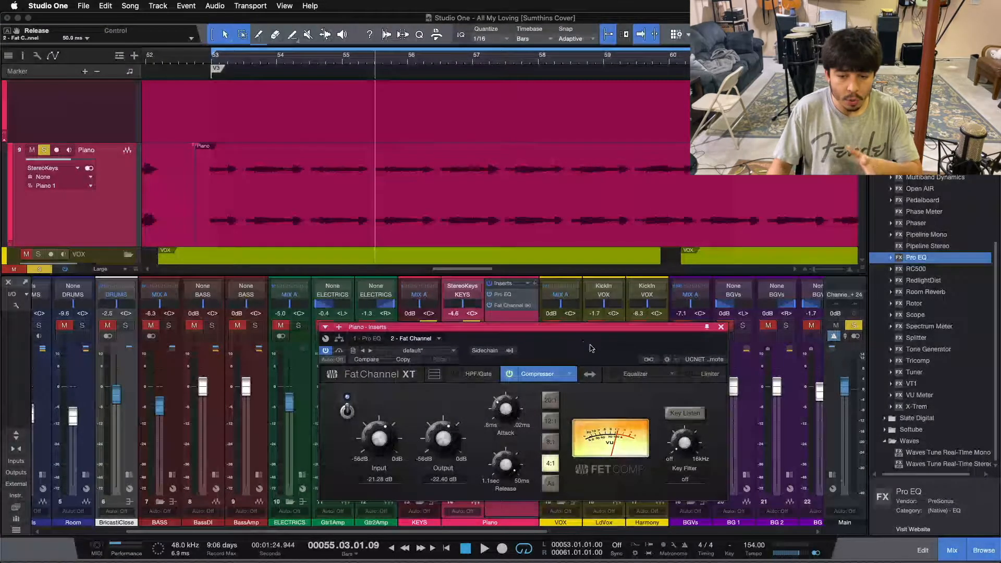
left_click_drag(497, 405, 494, 408)
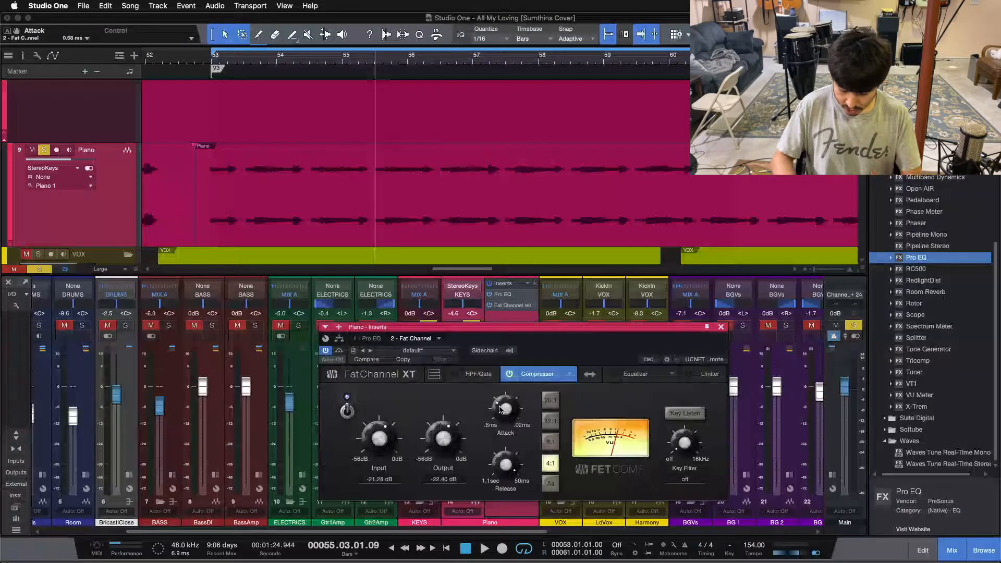
key("space")
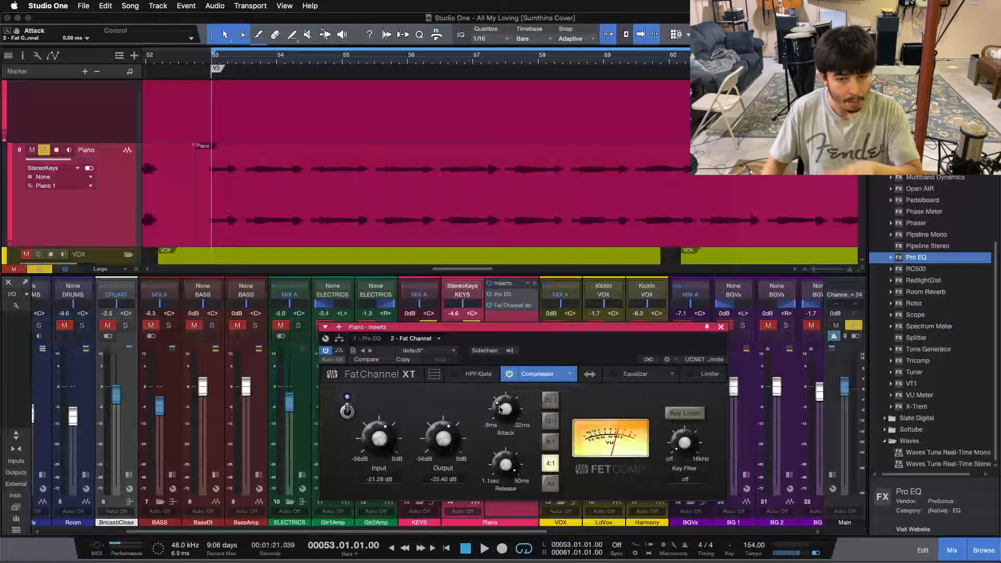
left_click_drag(501, 389, 505, 344)
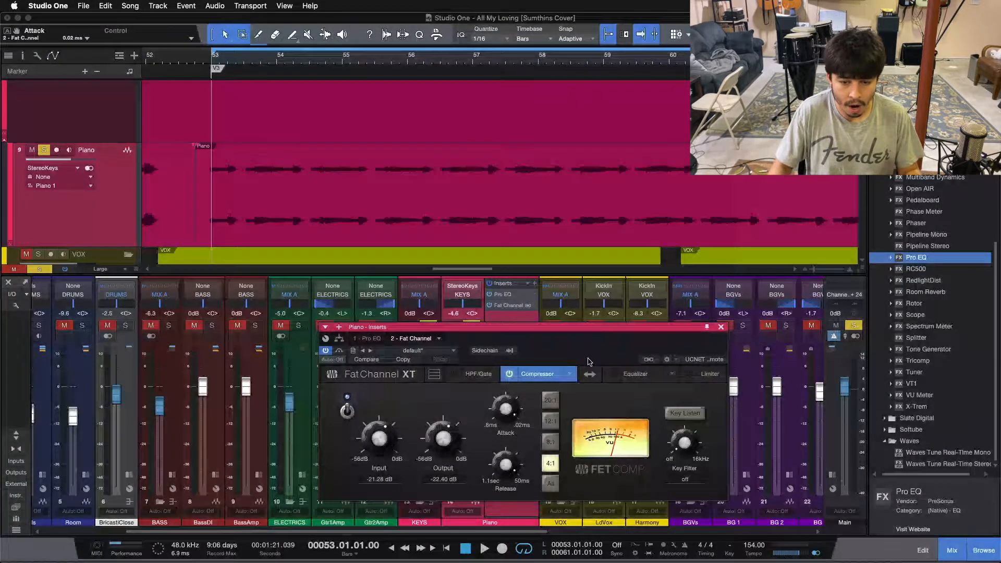
Audition the soloed piano with a compressor attack of 0.55 ms, and shorten the attack to 0.02 ms during playback.
left_click_drag(503, 460, 504, 481)
key("space")
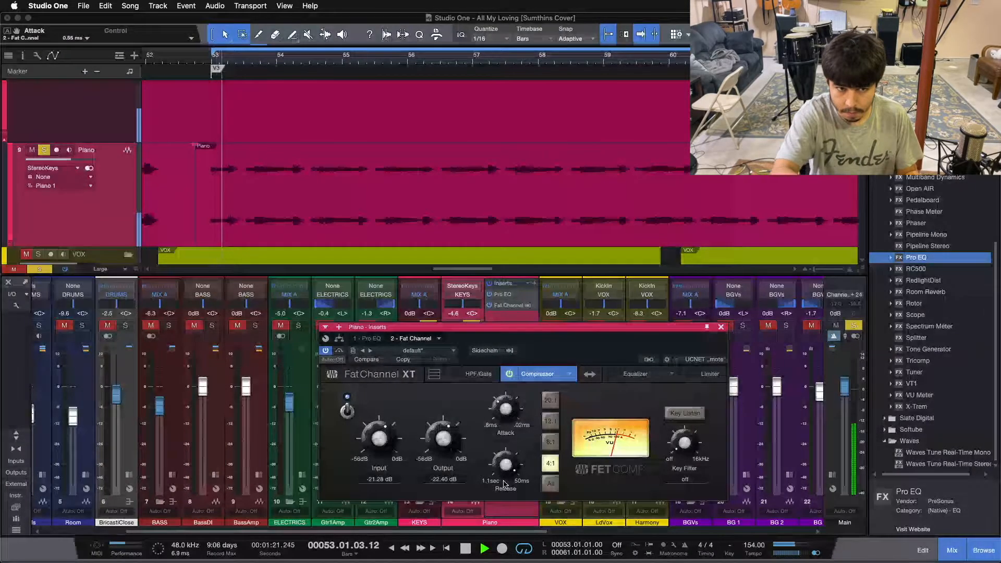
left_click_drag(505, 416, 515, 336)
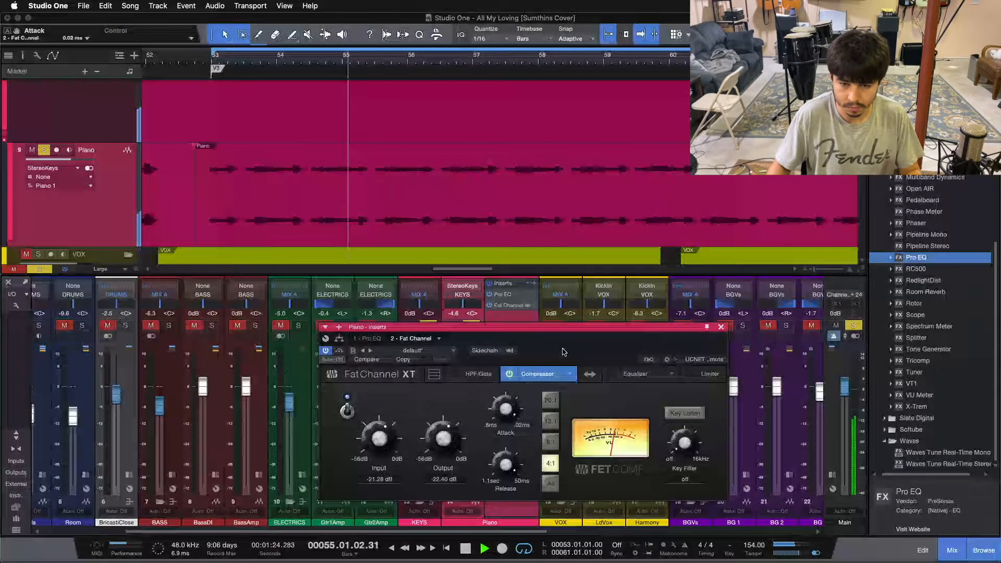
key("space")
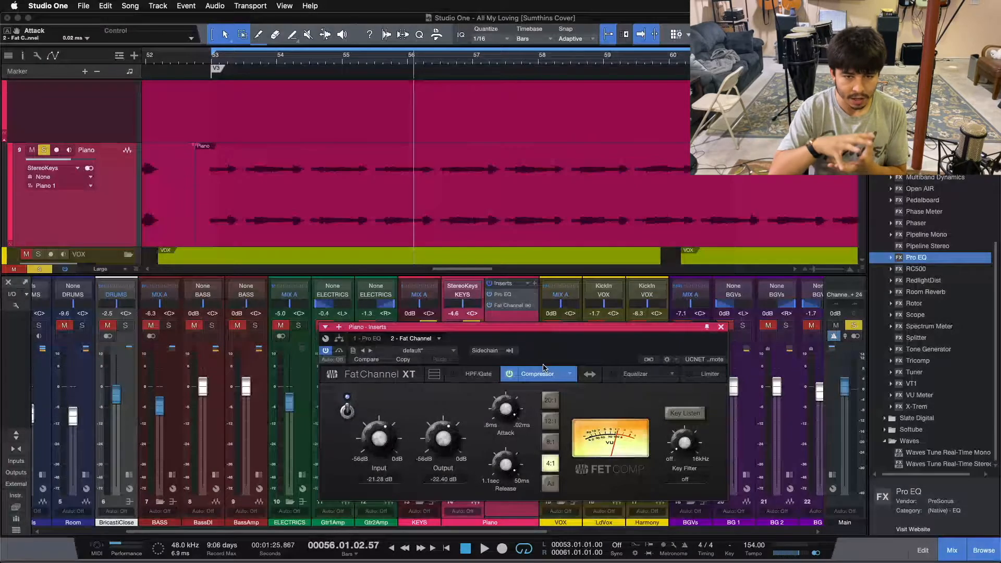
Try an attack of 0.10 ms on the Piano compressor and restore it to 0.02 ms.
mouse_move(582, 352)
left_mouse_down()
mouse_move(527, 306)
mouse_move(544, 344)
mouse_move(568, 362)
mouse_move(570, 351)
left_mouse_up()
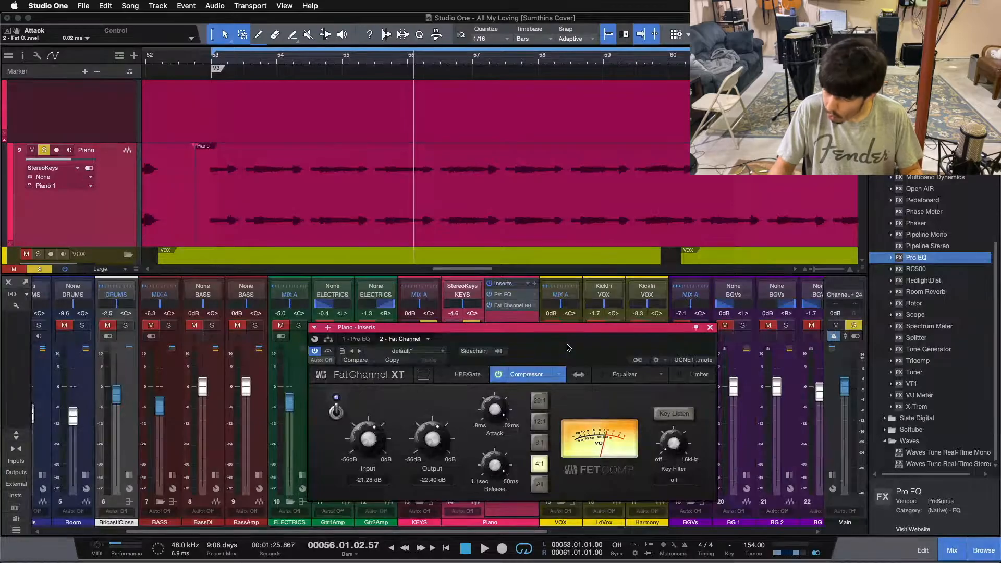
left_click_drag(497, 403, 496, 410)
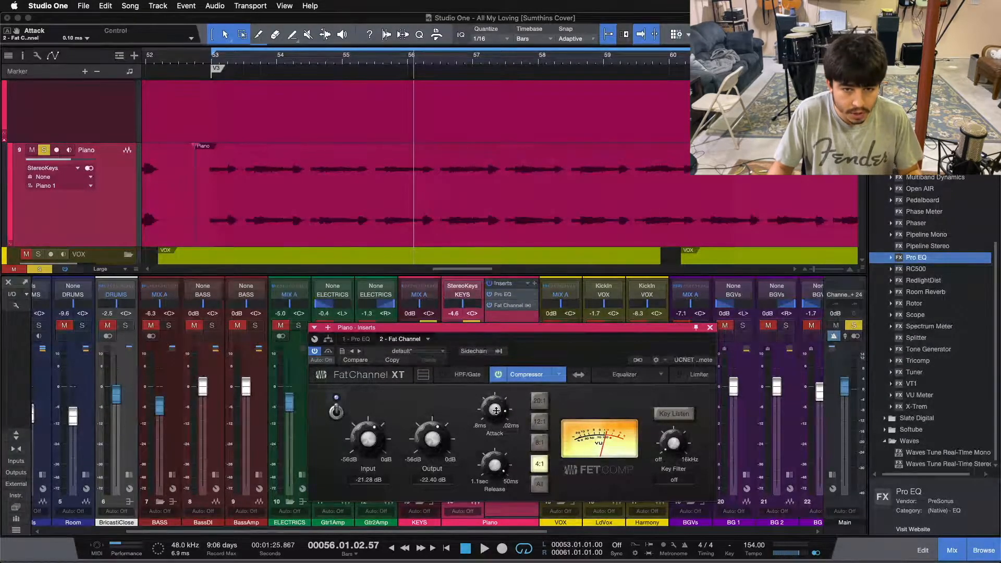
left_click_drag(495, 378, 499, 369)
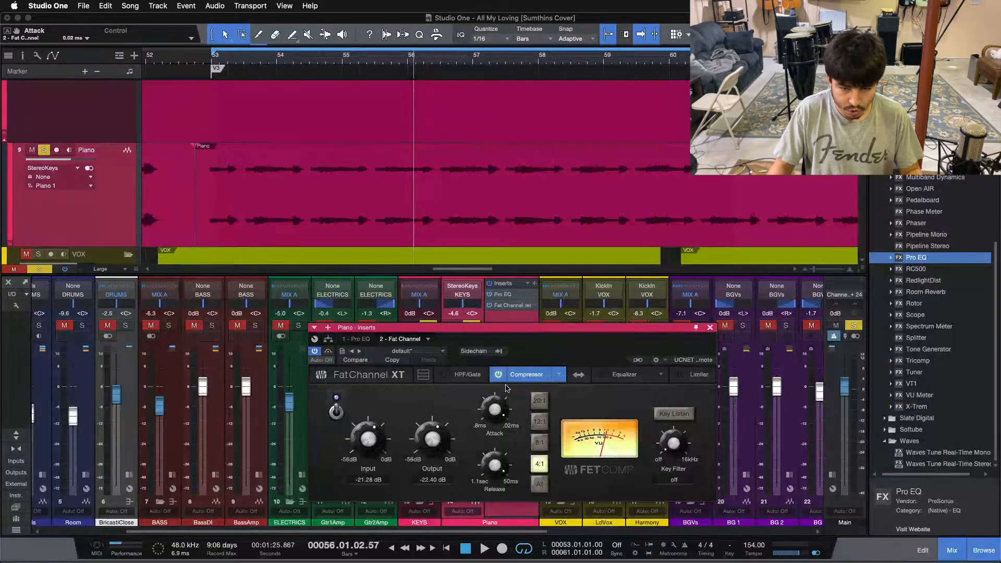
Try an attack of 0.13 ms on the Piano compressor, return the playhead to bar 53 and restore the attack to 0.02 ms.
left_click_drag(492, 412, 492, 415)
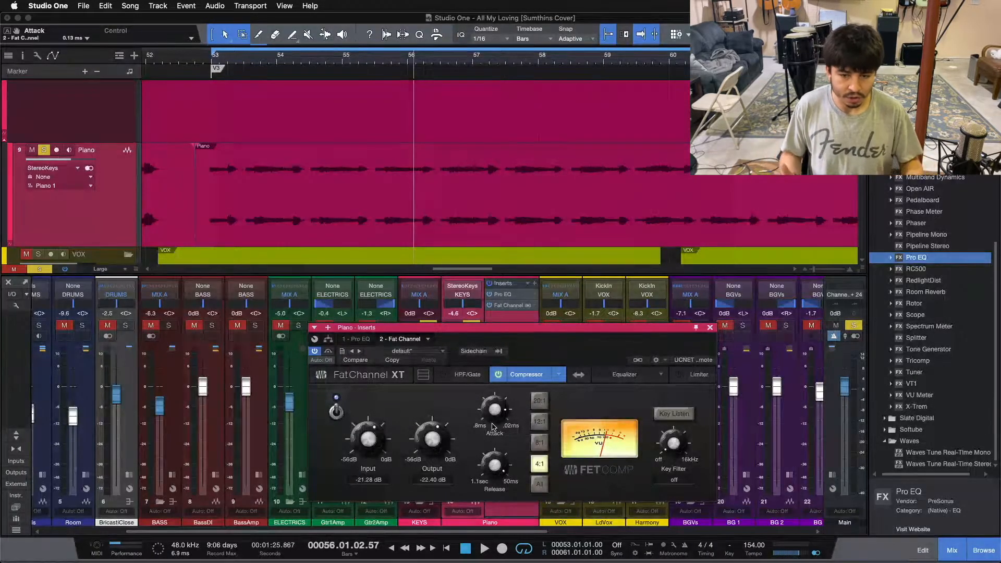
key("KP_1")
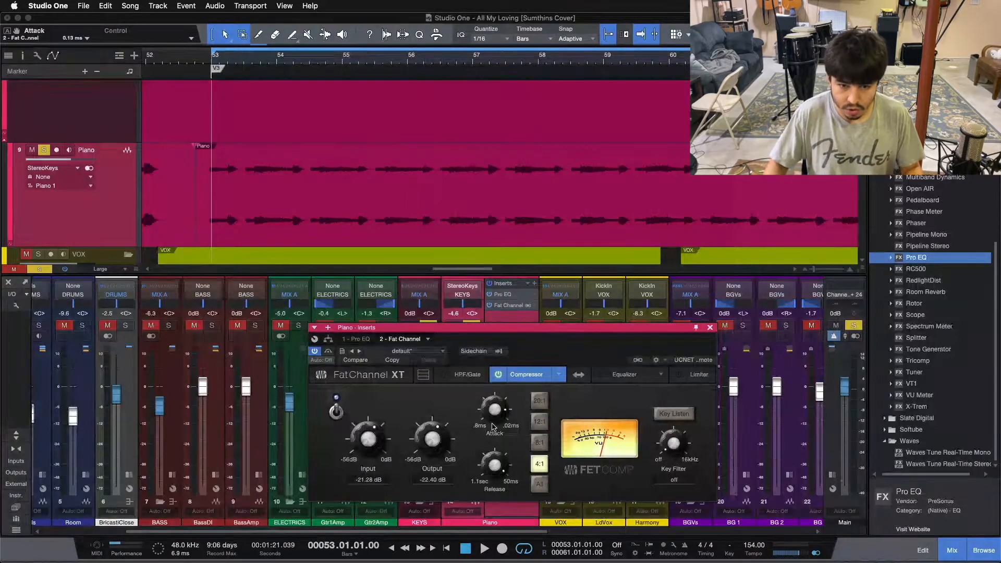
left_click_drag(492, 404, 485, 311)
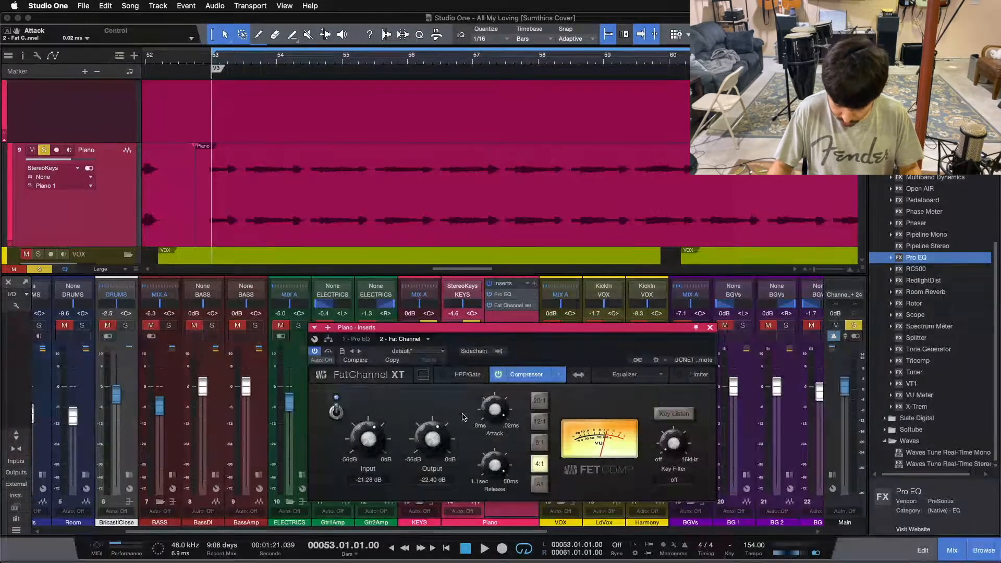
left_click_drag(488, 409, 485, 430)
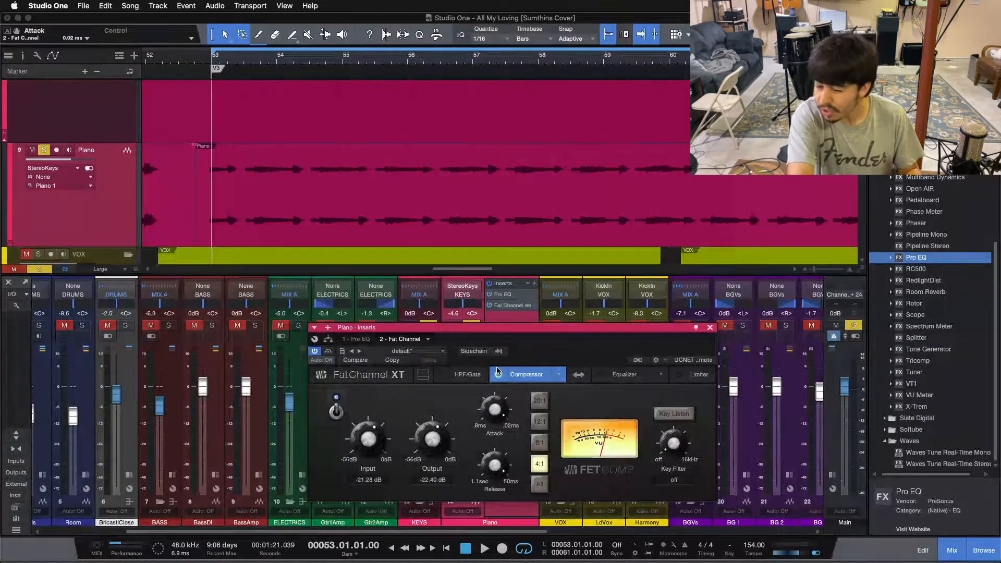
Lengthen the Piano compressor's attack to 0.11 ms and on to 0.54 ms during playback, then return the stopped playhead to bar 53.
key("space")
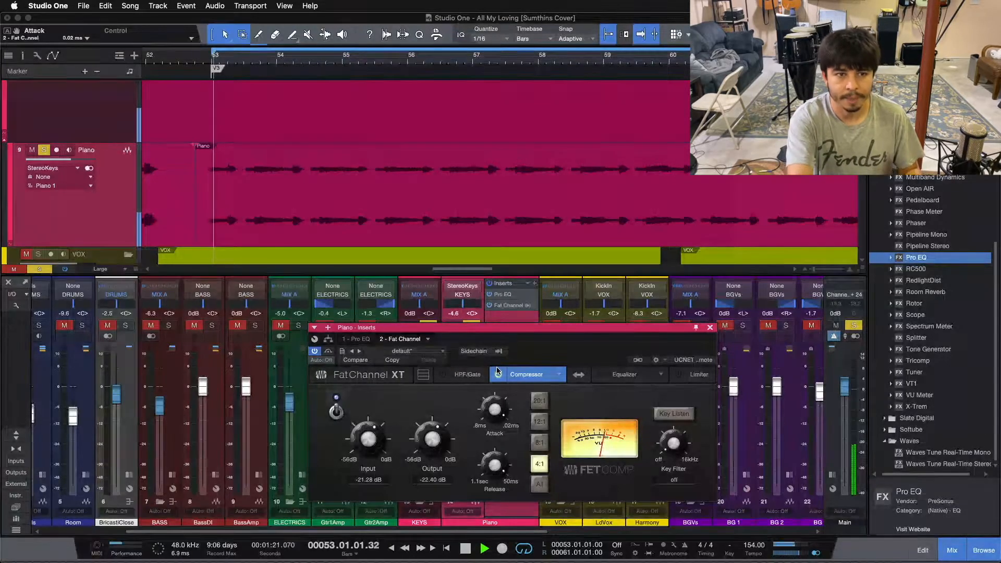
left_click_drag(489, 415, 490, 406)
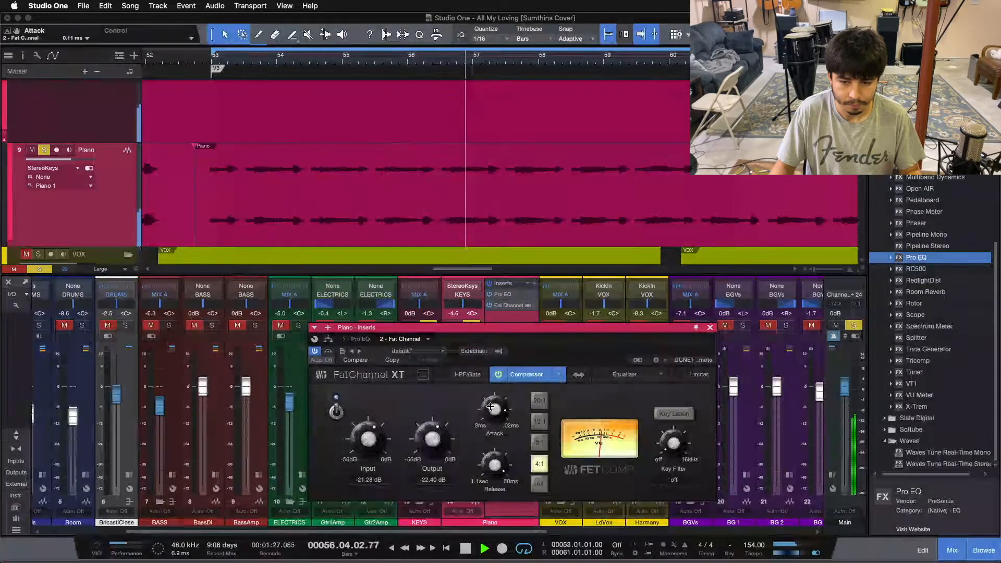
left_click_drag(491, 408, 512, 486)
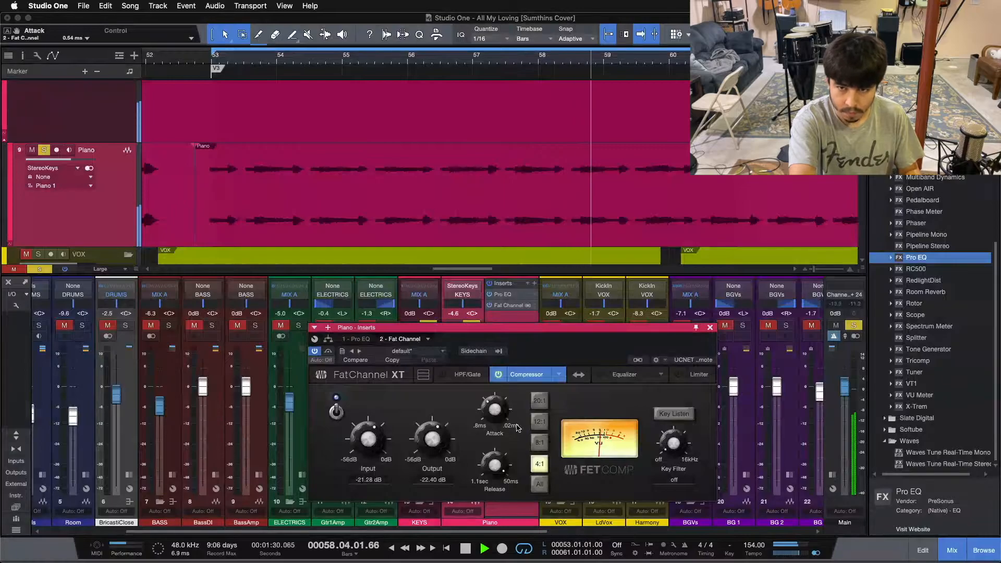
key("space")
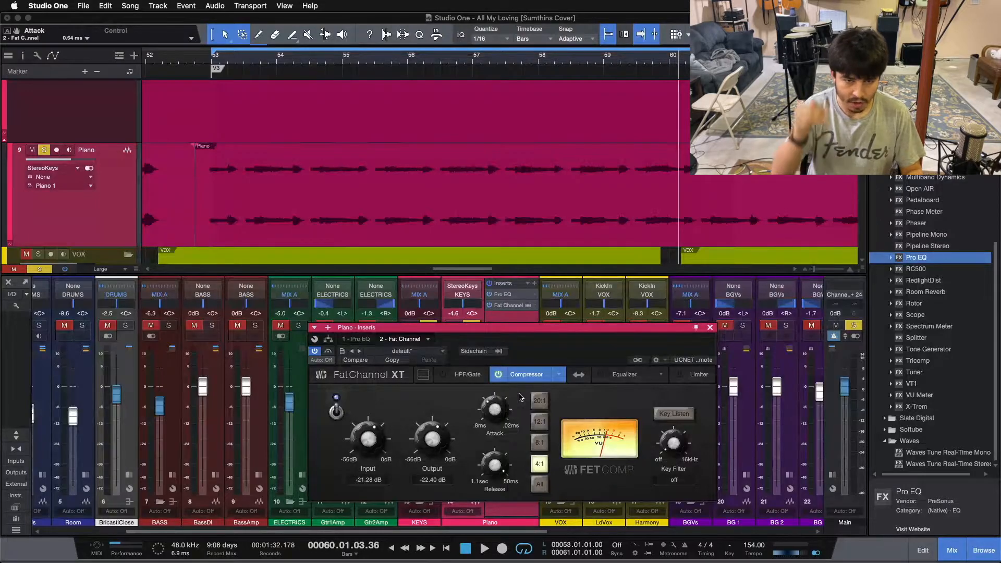
key("KP_1")
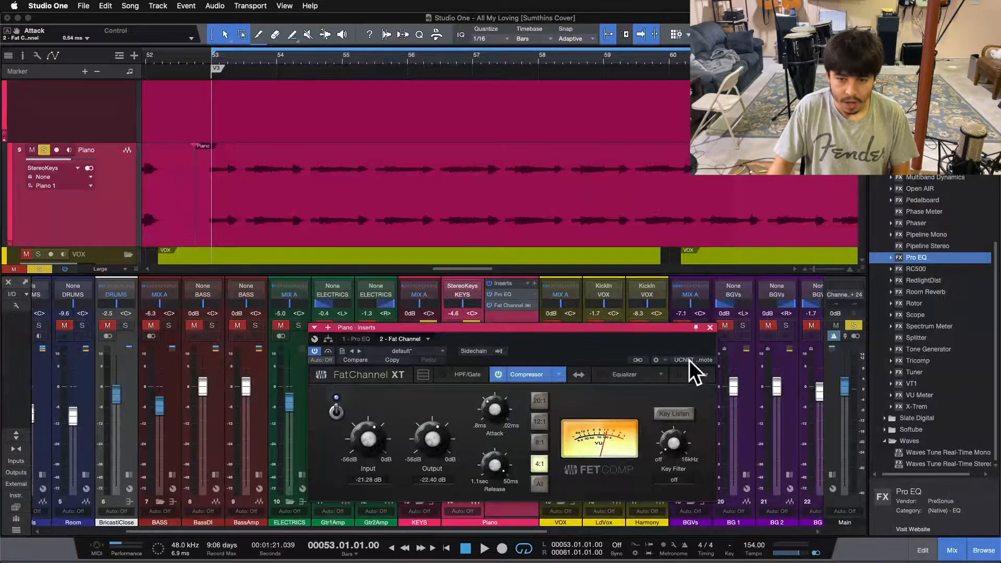
Close the Piano's insert window and compare the soloed piano with the Fat Channel bypassed and active during playback.
left_click_drag(577, 360, 548, 355)
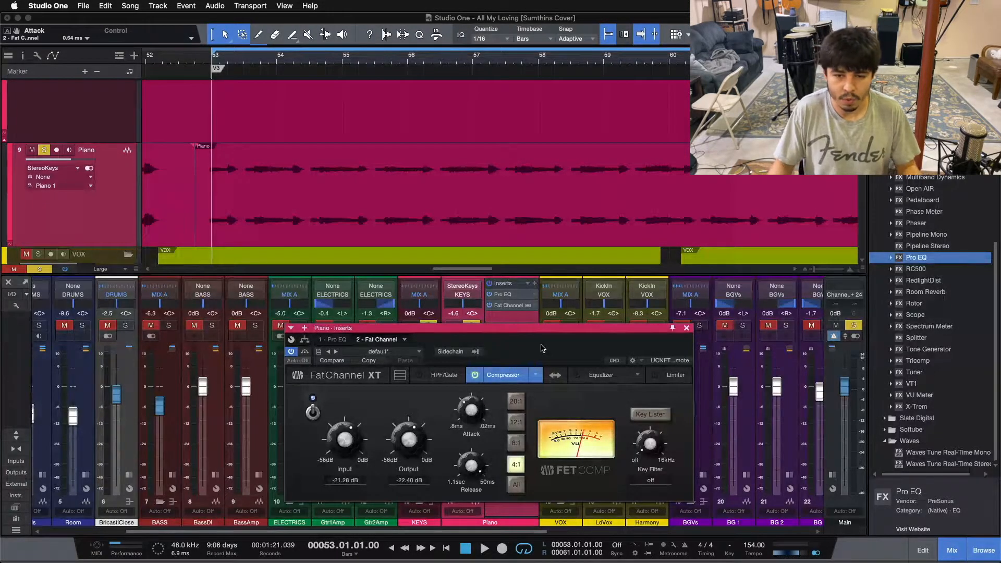
left_click(686, 328)
left_click(492, 308)
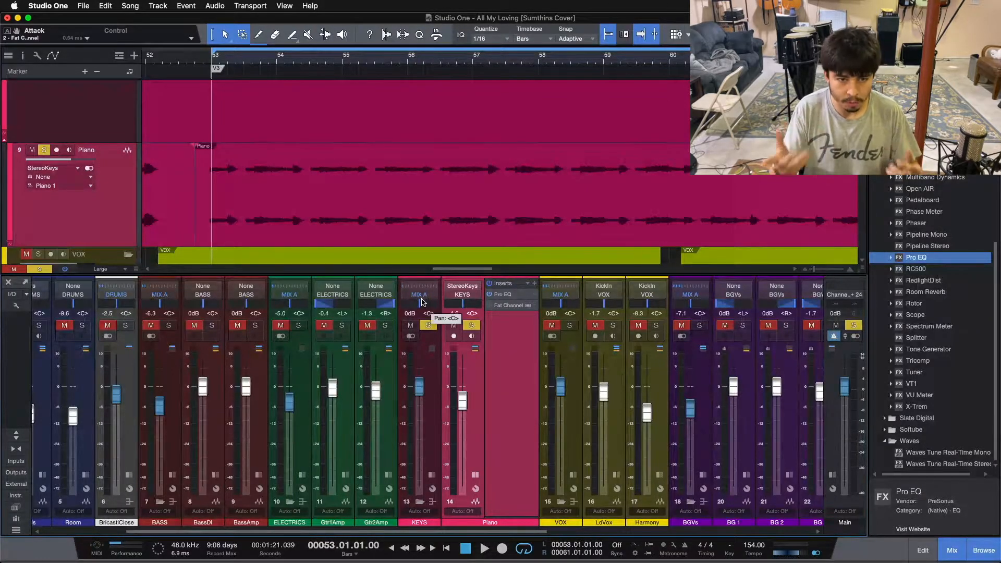
key("space")
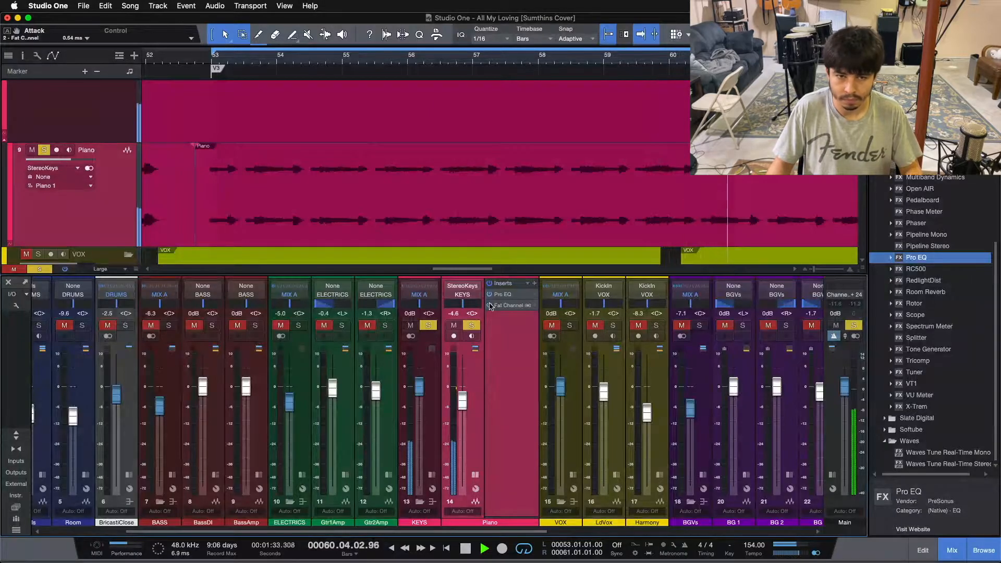
left_click(490, 306)
Unsolo the Piano and mute the LdVox and Harmony channels while the mix plays, leaving the VOX bus unmuted.
left_click(471, 326)
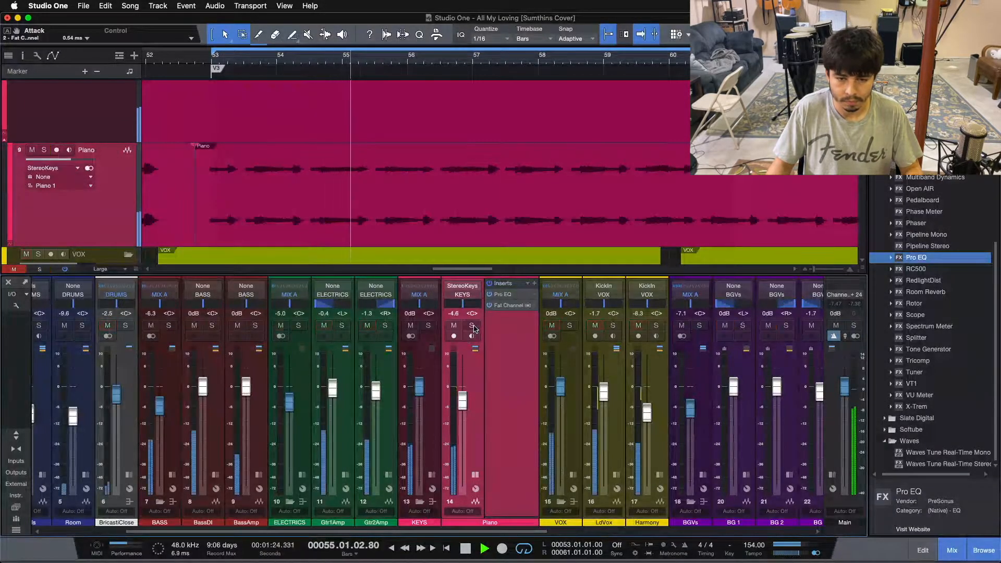
left_click(553, 325)
left_click(594, 326)
left_click(638, 325)
left_click(551, 325)
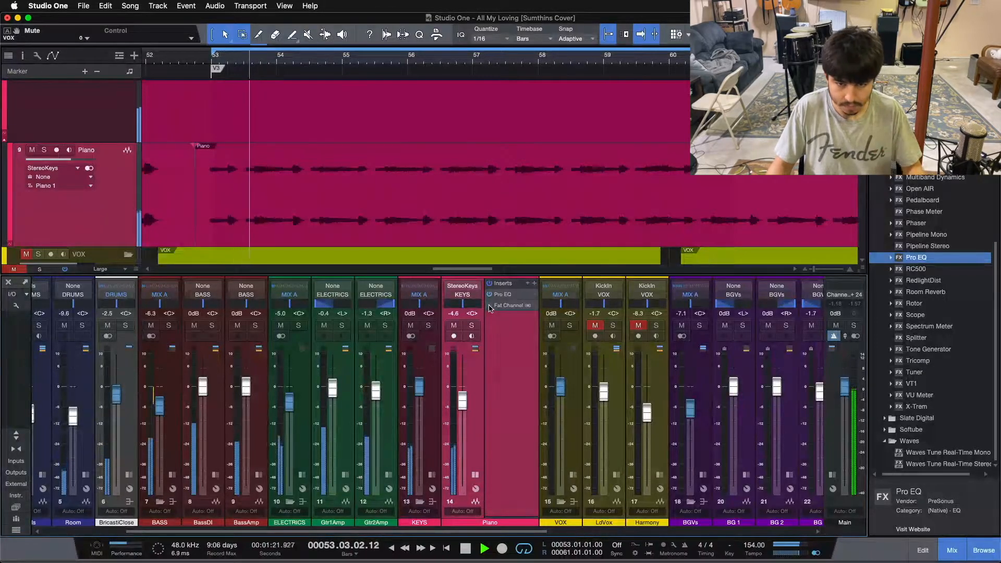
Raise the Piano channel's volume to -1.8 dB during playback of the mix and stop playback.
left_click_drag(464, 403, 466, 393)
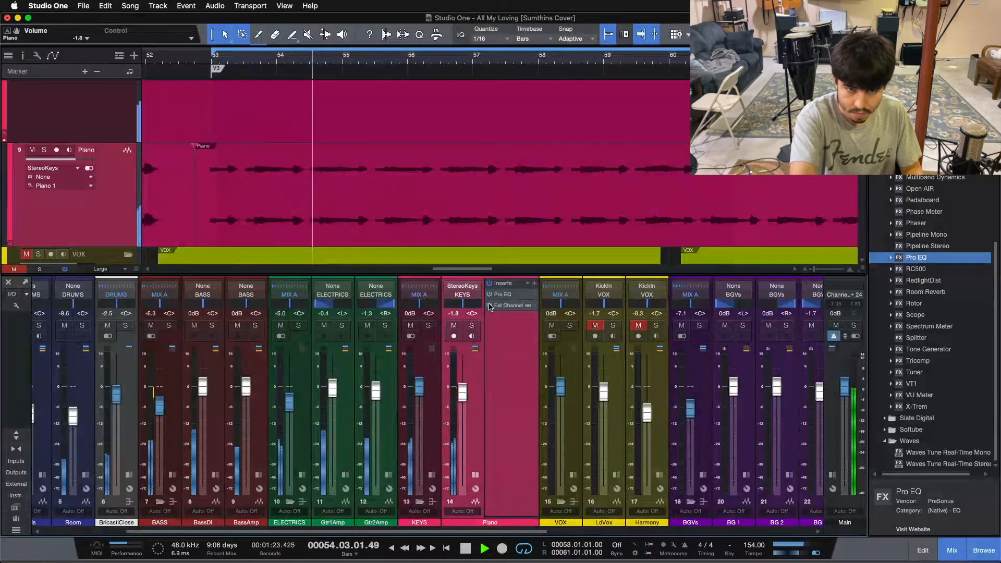
key("space")
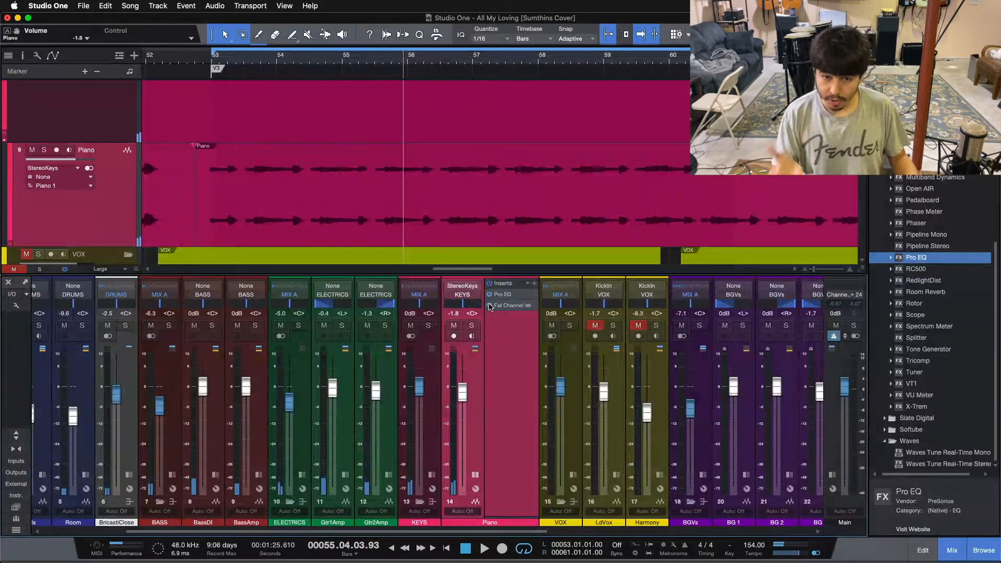